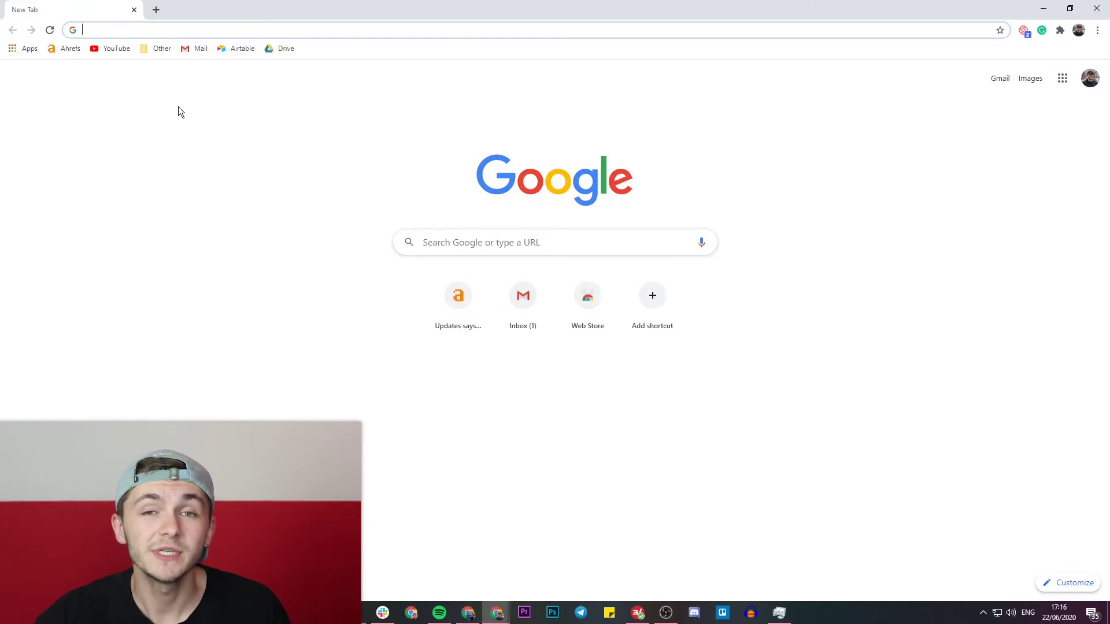
Search Google for "veed" and open the VEED website from the results
click(471, 238)
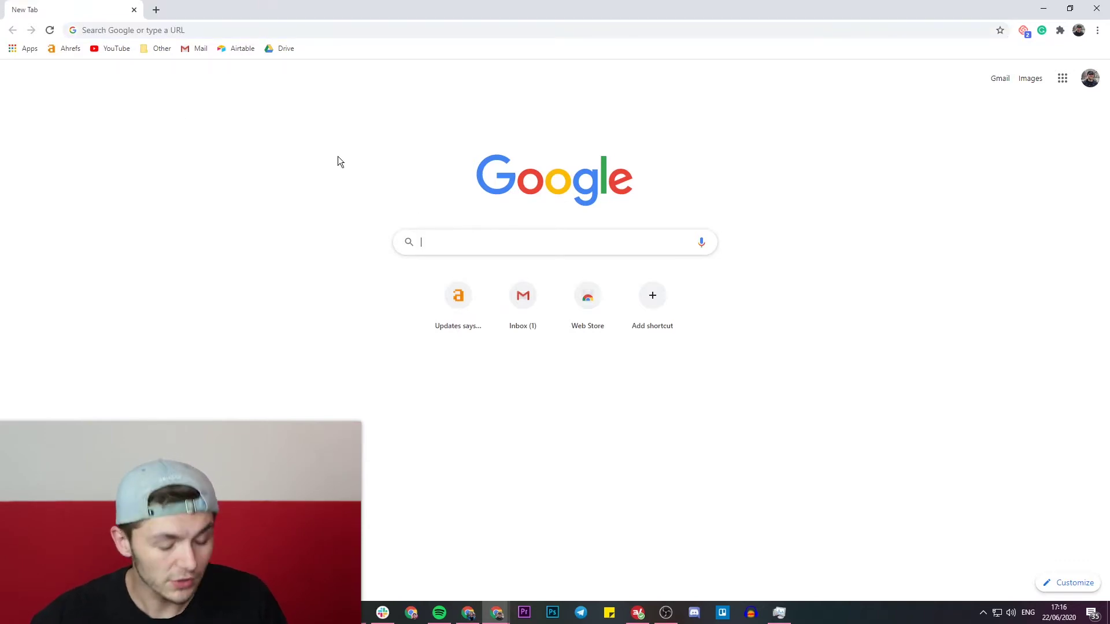
text(veed)
key(Return)
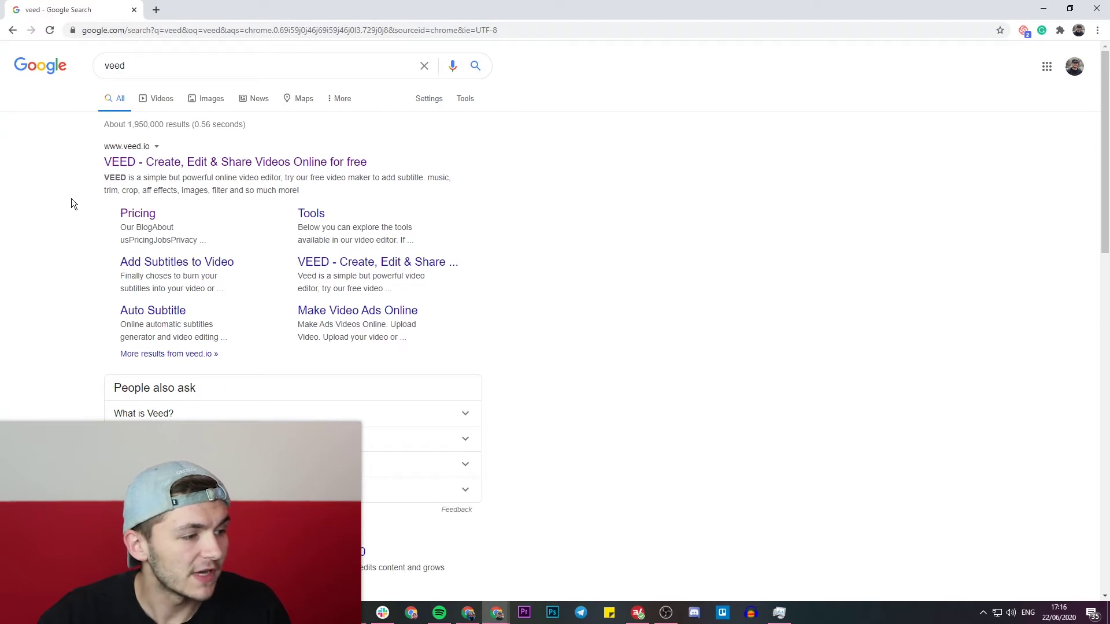
click(226, 164)
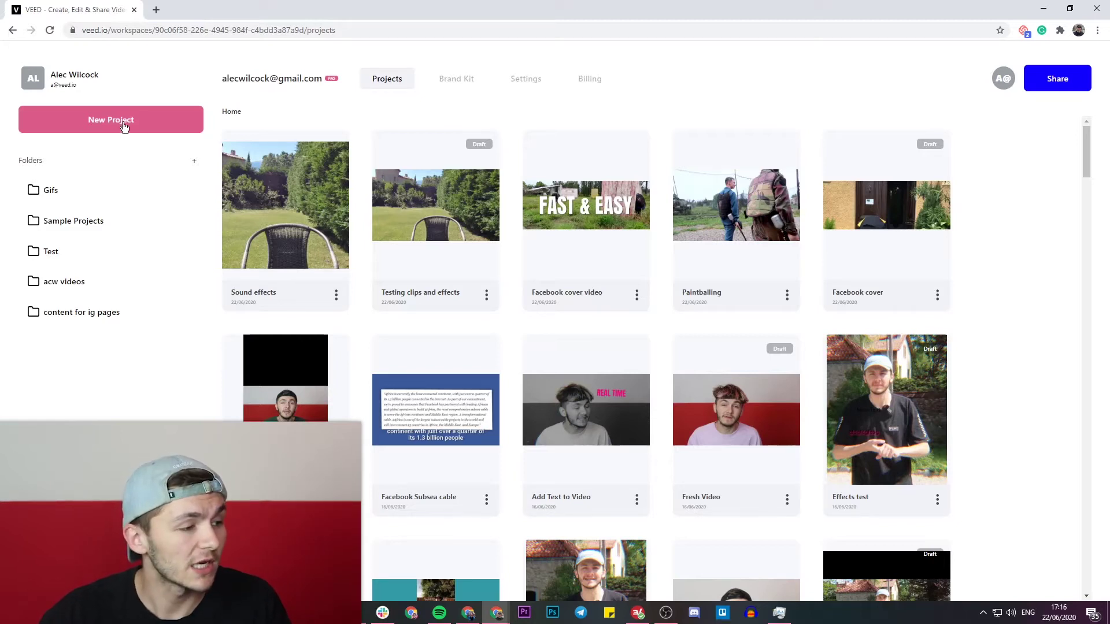
Create a new project and upload Demonstration video.mp4 from the Test videos folder
click(143, 120)
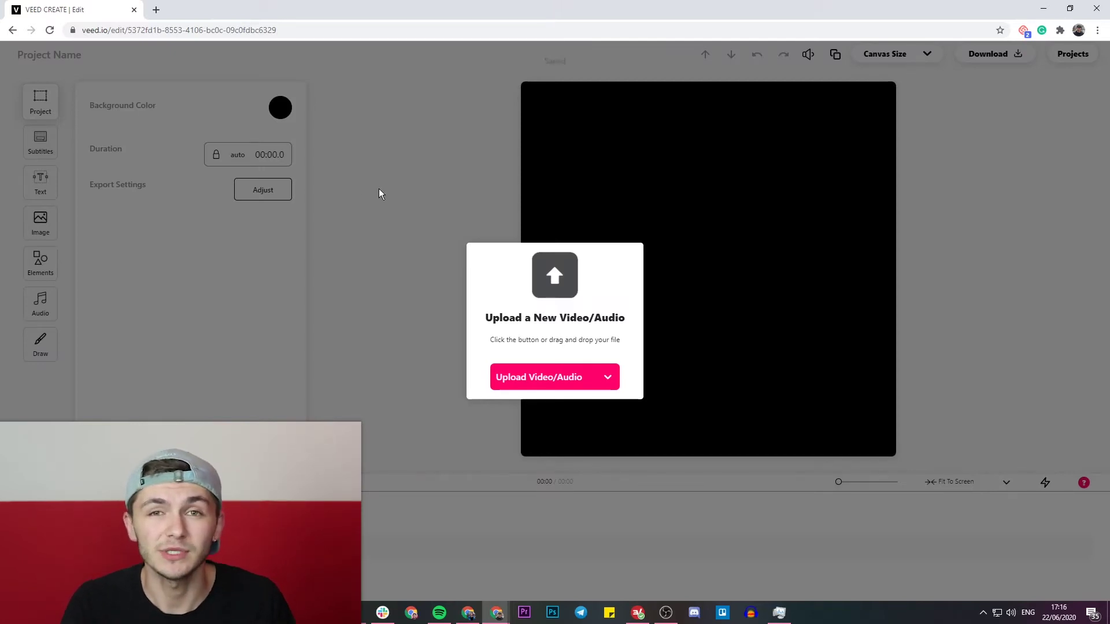
click(541, 382)
click(173, 118)
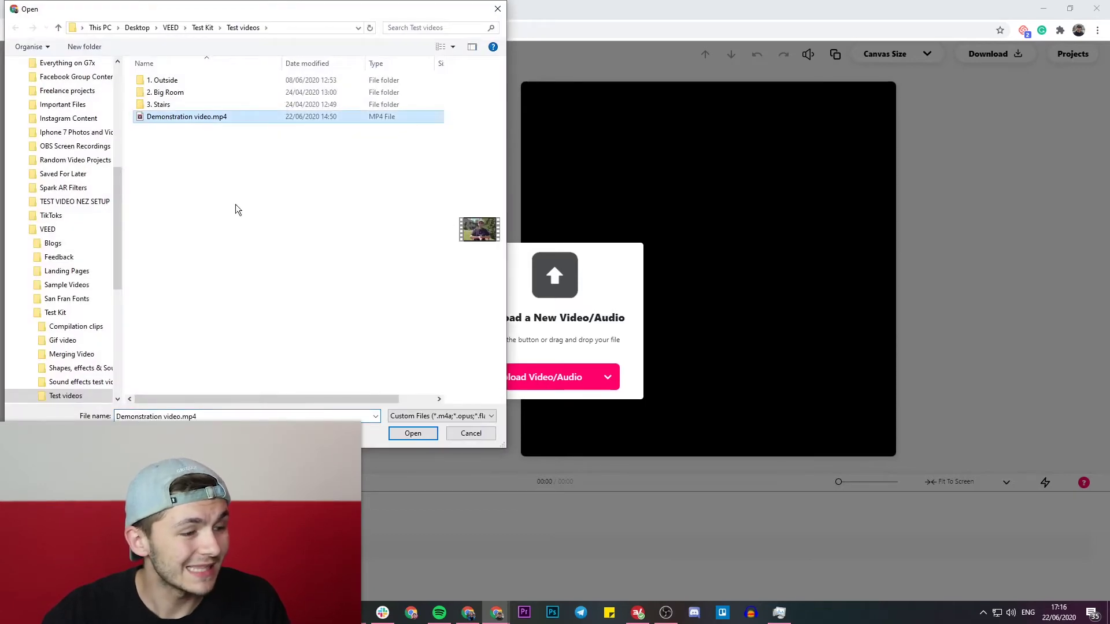
click(405, 433)
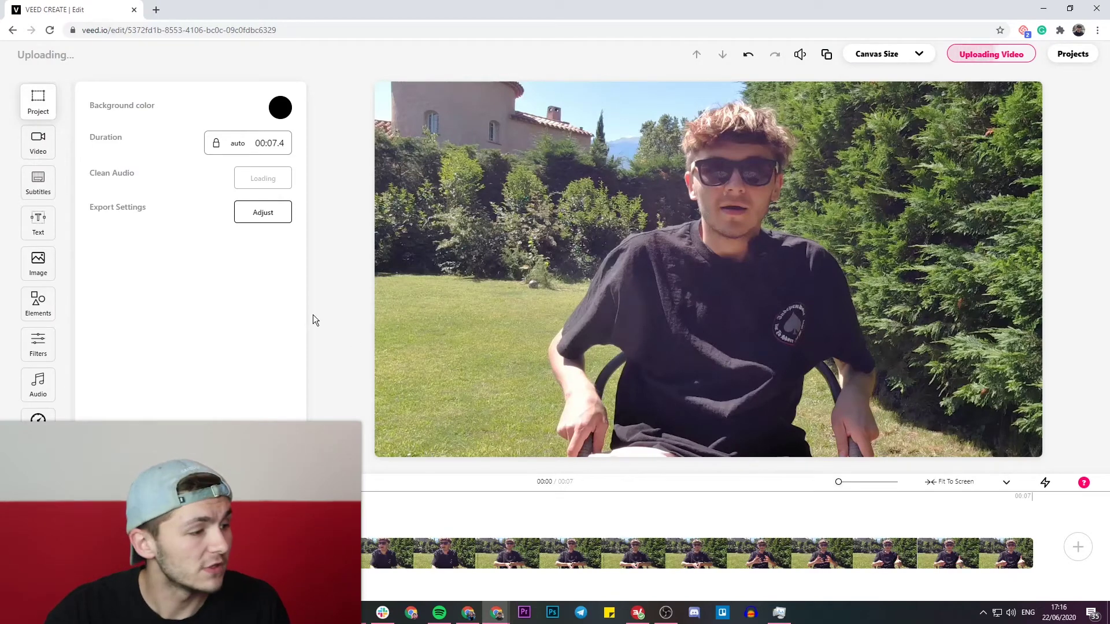
Add subtitles to the video by uploading the file Demonstration subtitles.srt
click(38, 182)
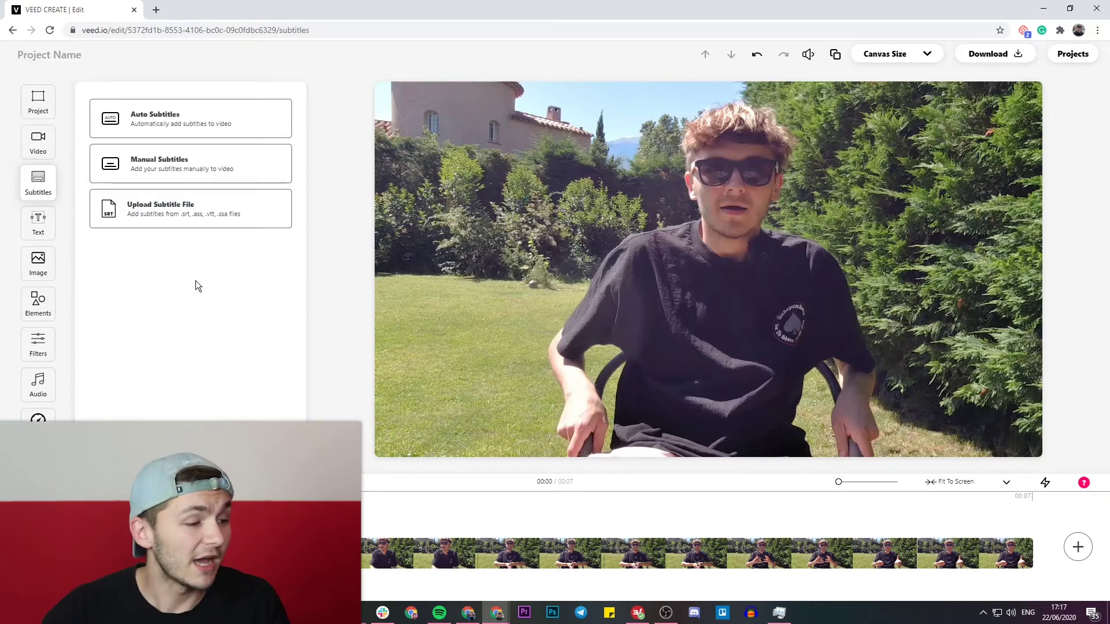
click(163, 211)
click(194, 117)
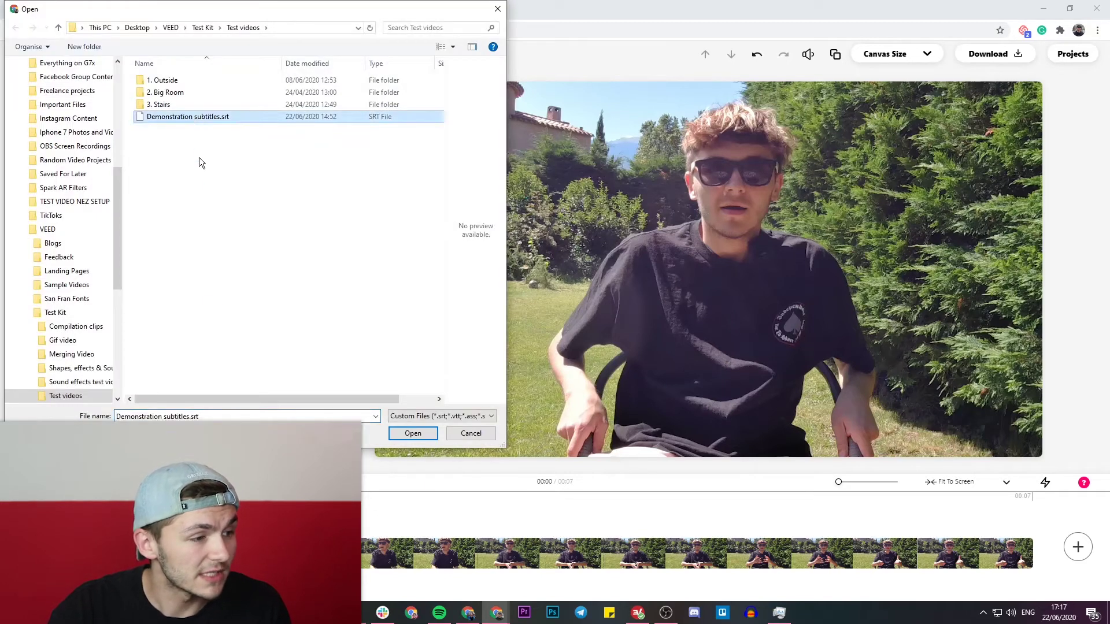
click(408, 436)
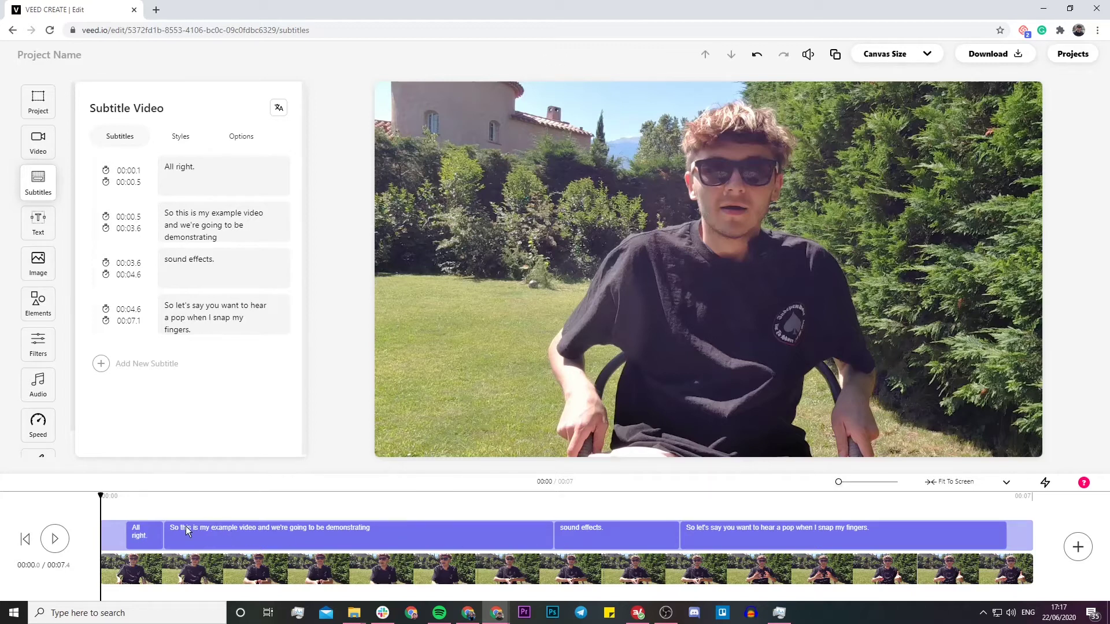
Play the opening of the video to check the uploaded subtitles, and pause it
click(56, 539)
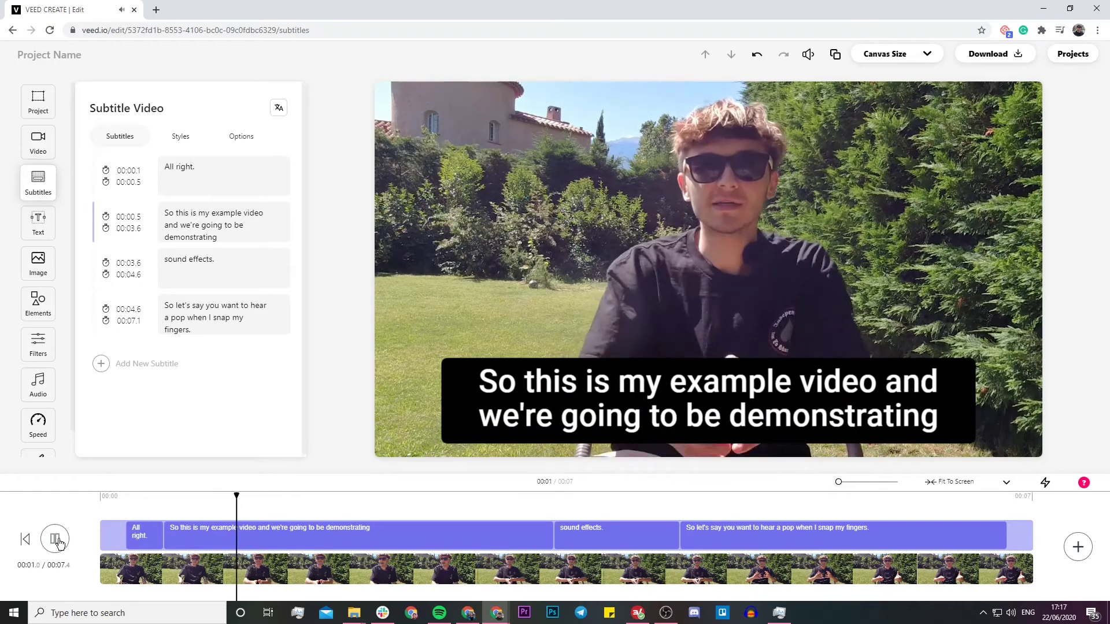
click(55, 538)
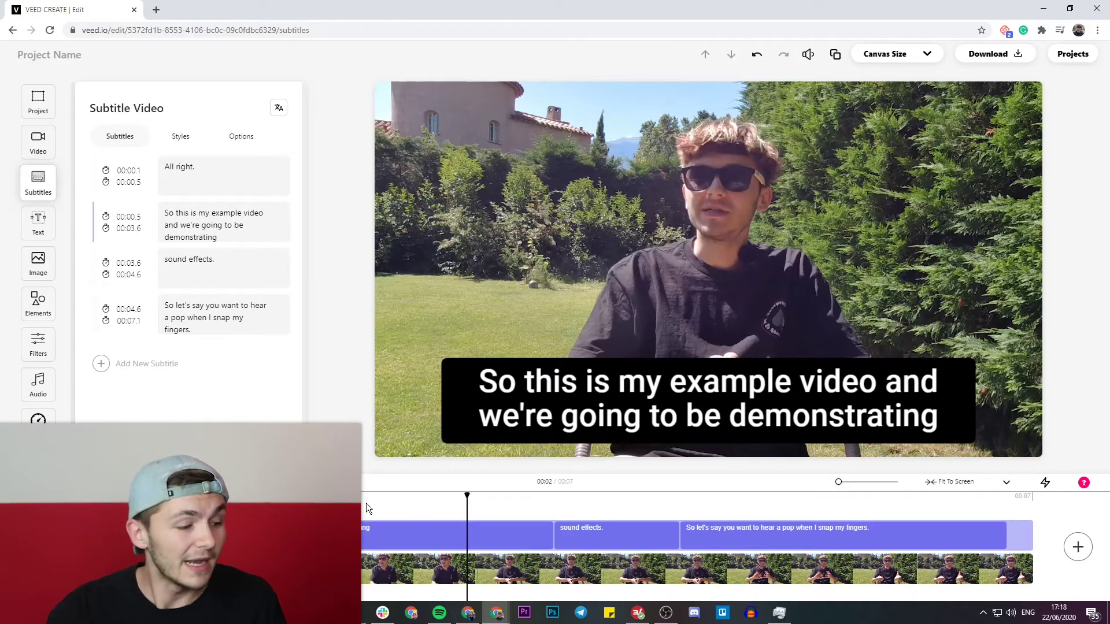
mouse_move(275, 164)
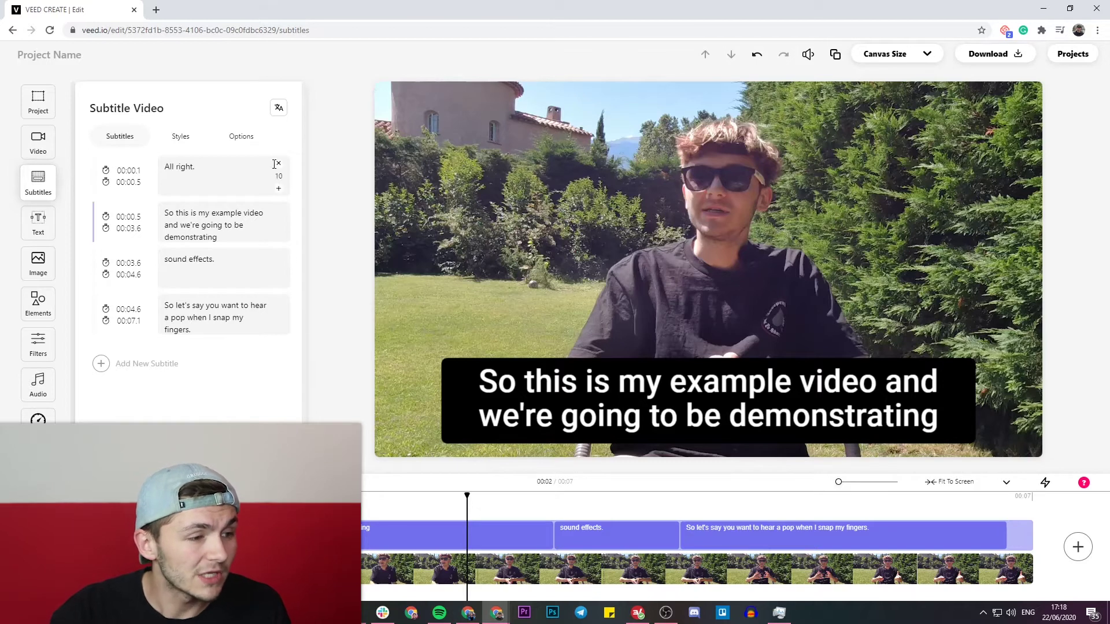
Add a French subtitle track translated from the original subtitles
click(278, 110)
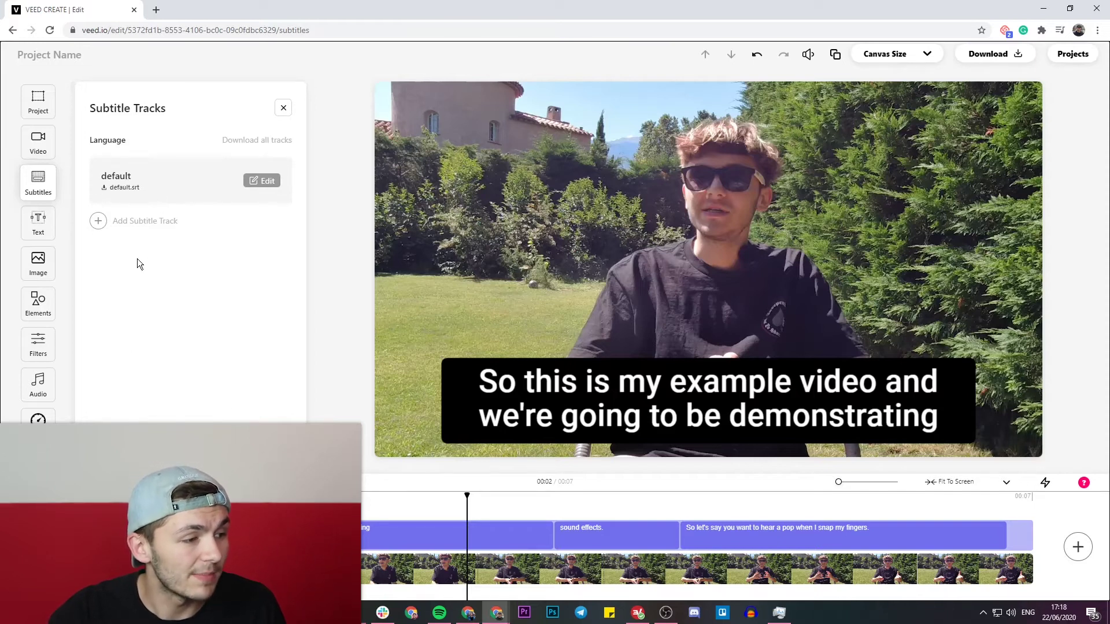
click(101, 225)
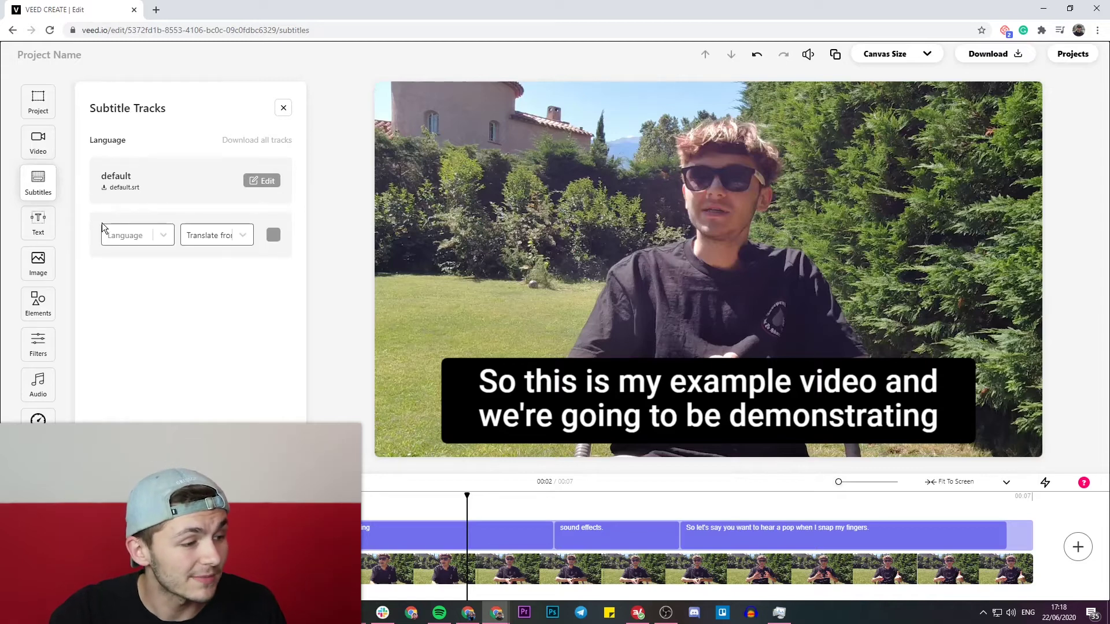
click(165, 239)
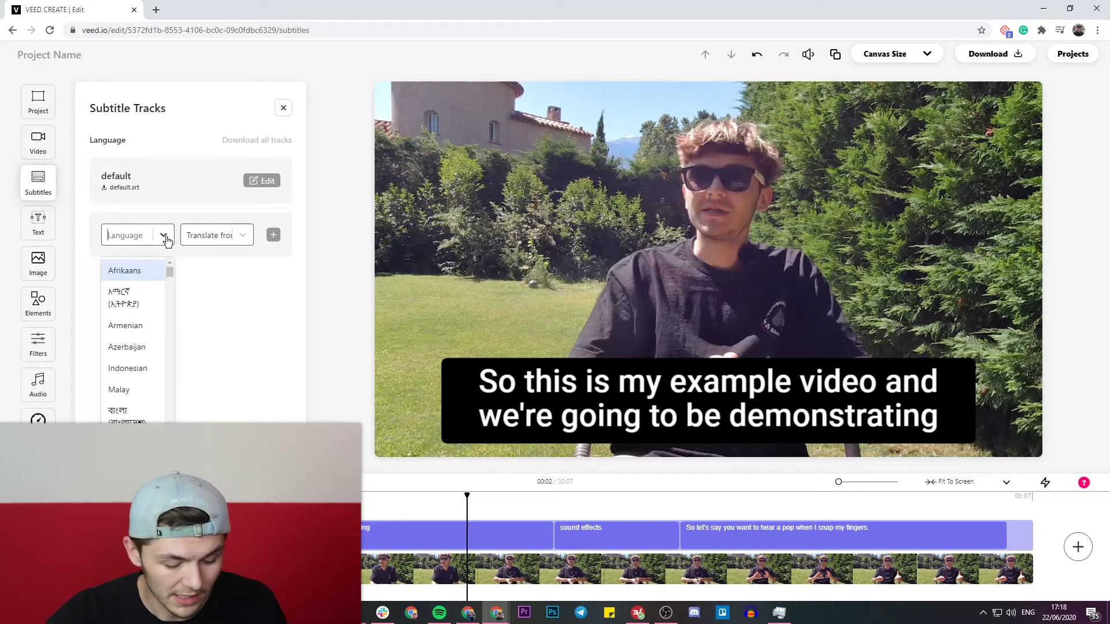
text(french)
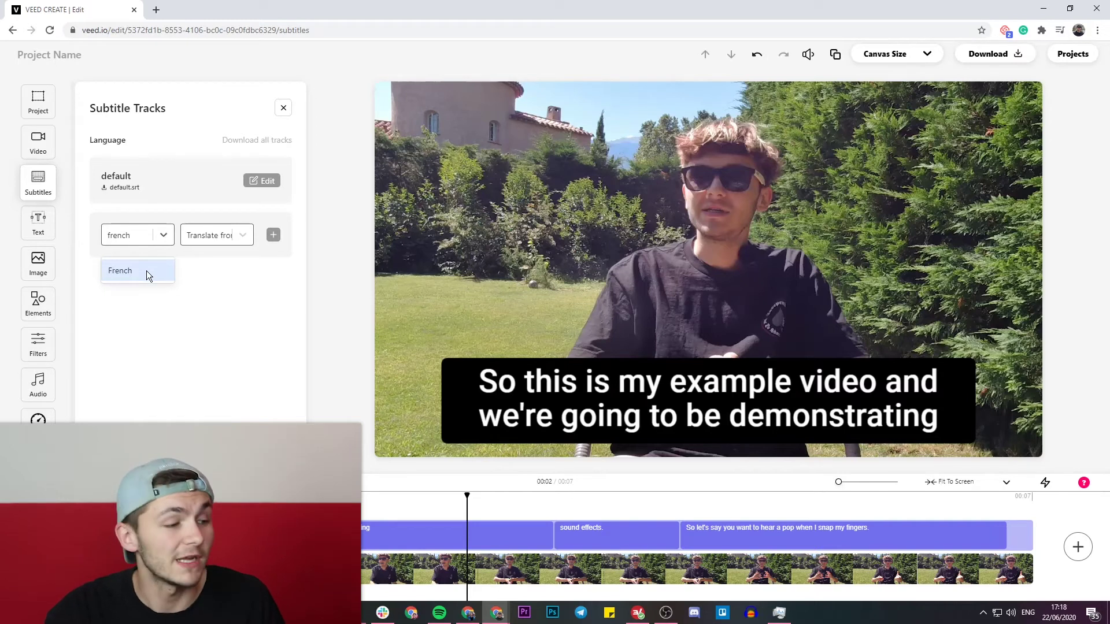
click(147, 270)
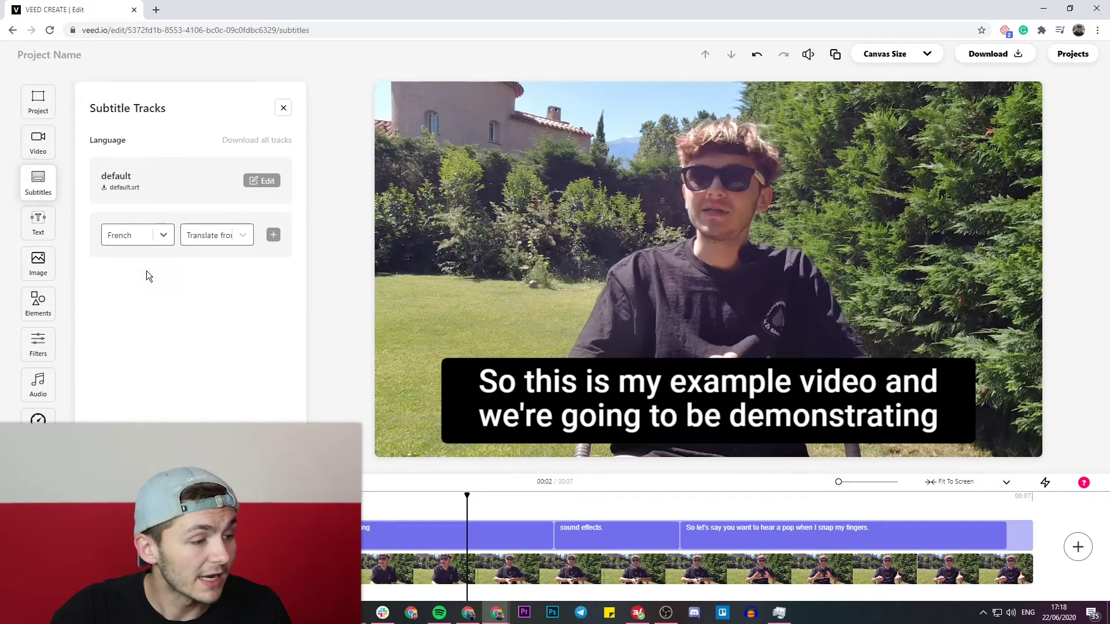
click(243, 244)
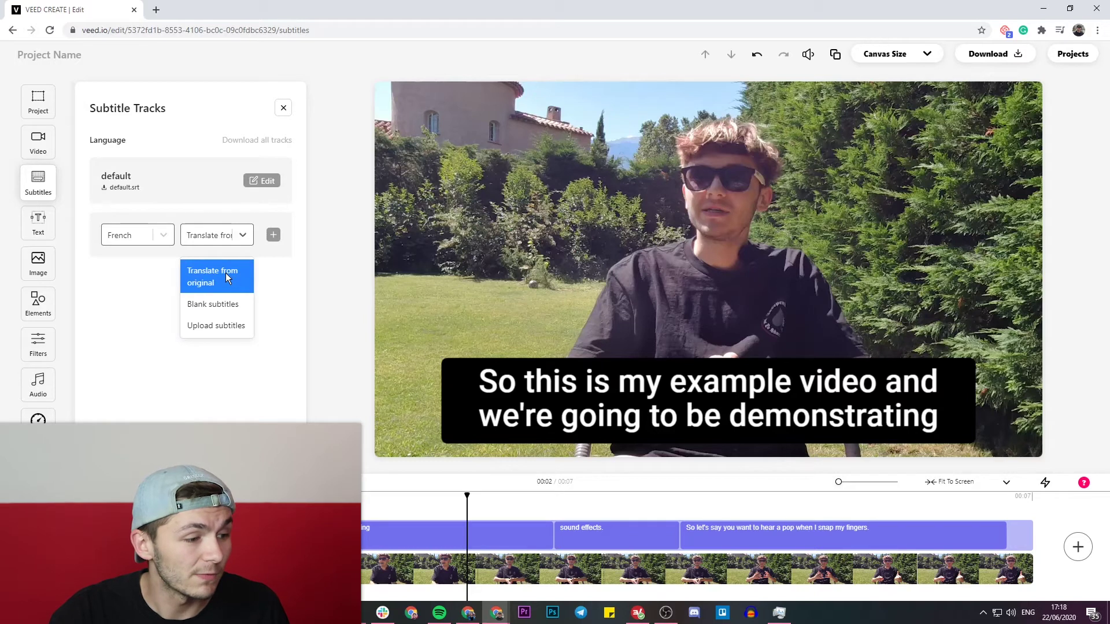
click(226, 275)
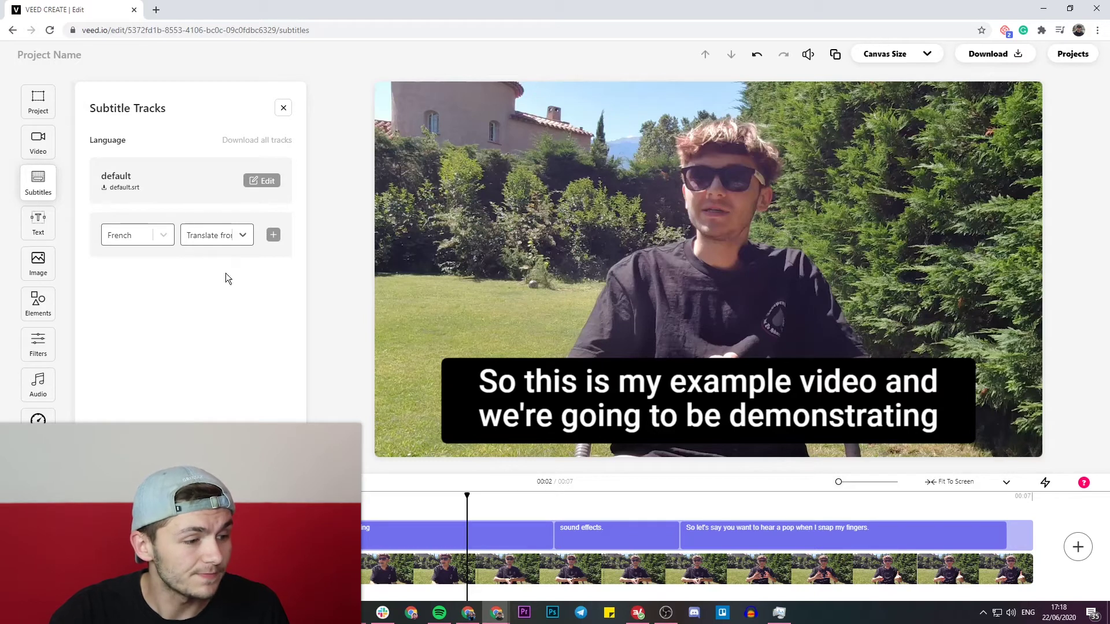
click(273, 236)
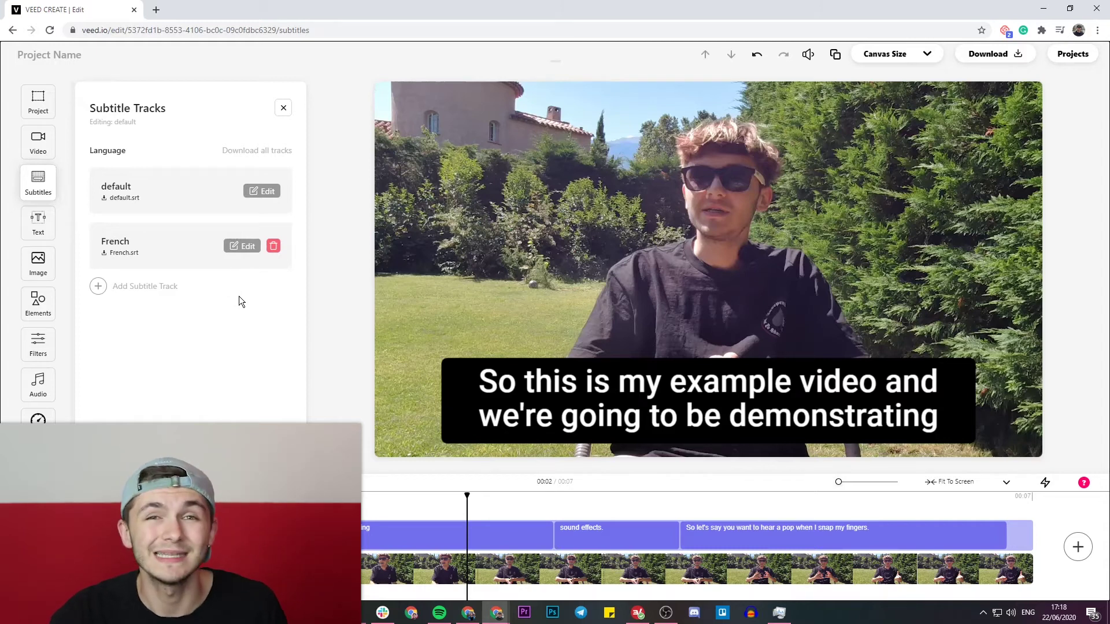
Switch to editing the French subtitle track and play the video from the start to preview the translated subtitles
click(247, 248)
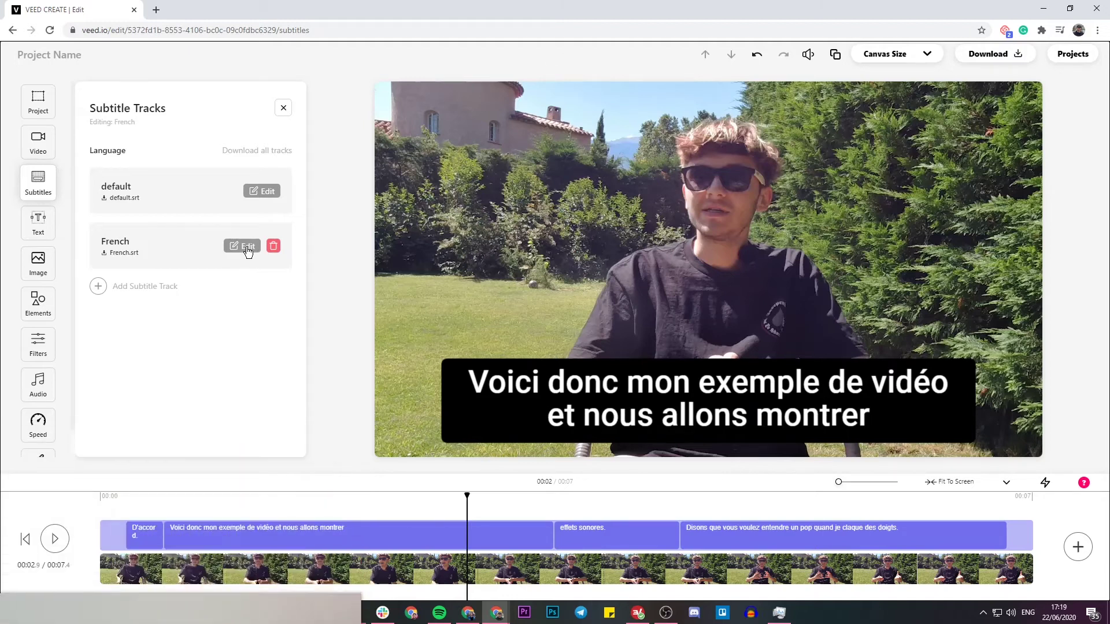
mouse_move(218, 312)
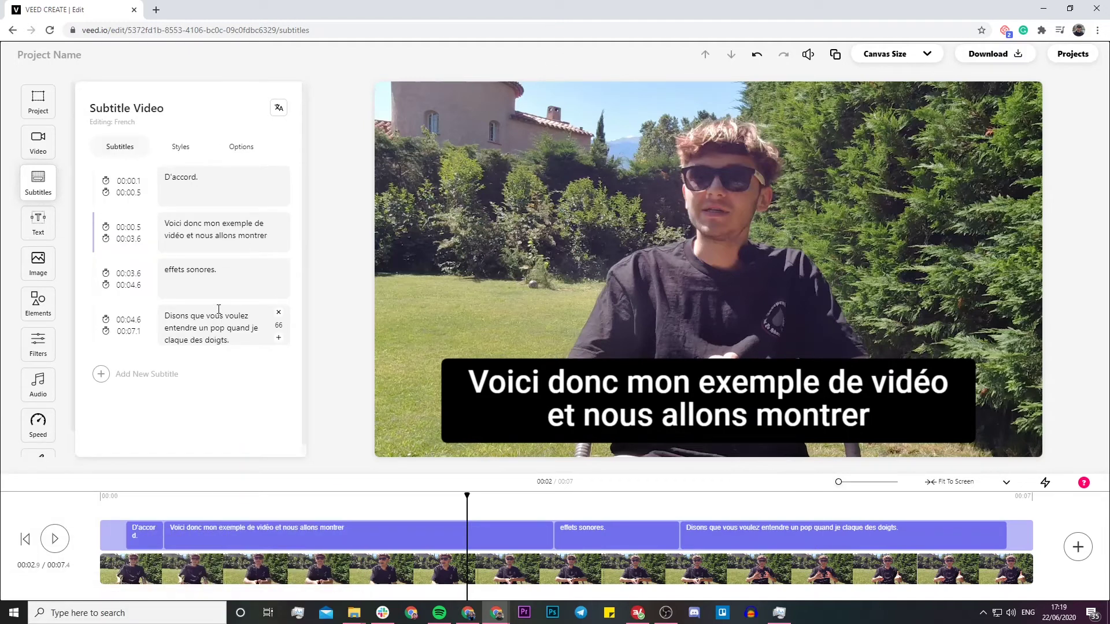
click(103, 497)
click(55, 538)
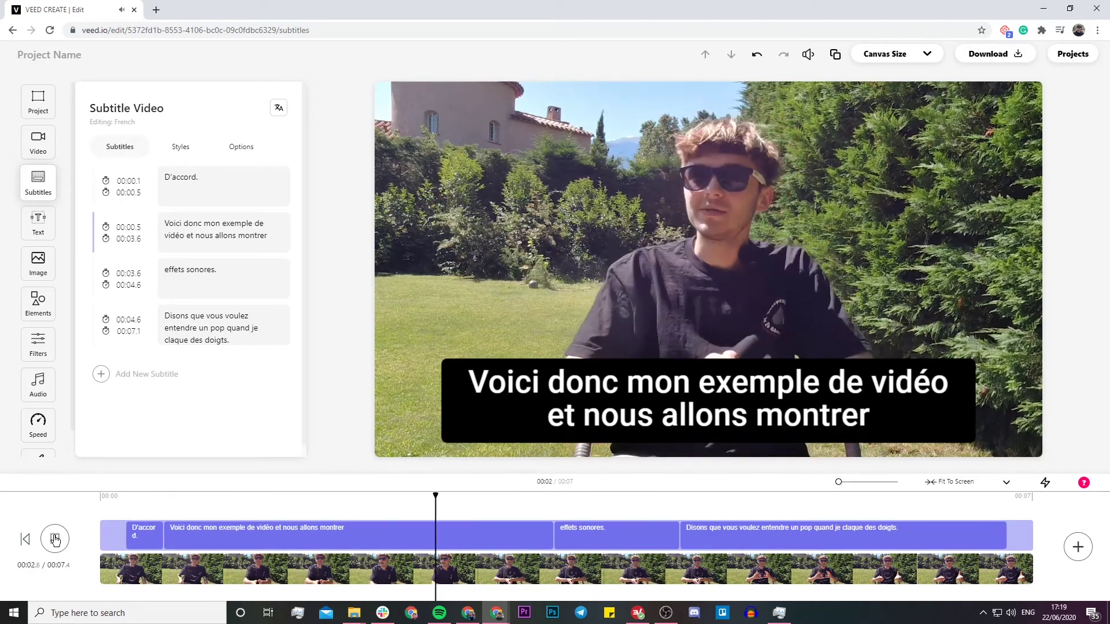
click(55, 539)
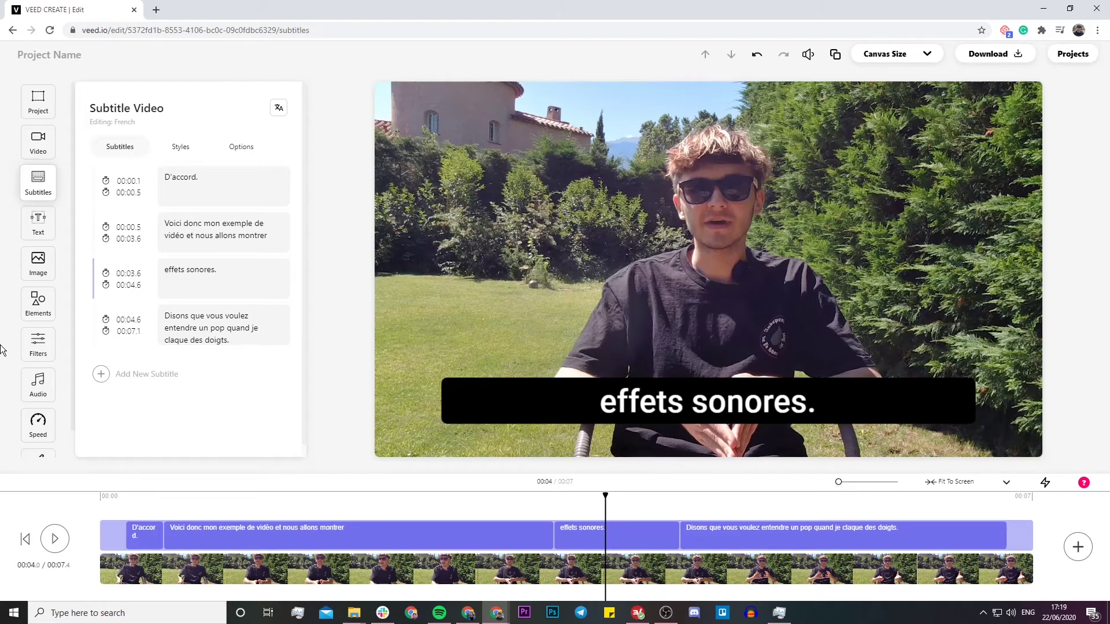
Change the third French subtitle to read "les effets sonores."
click(216, 187)
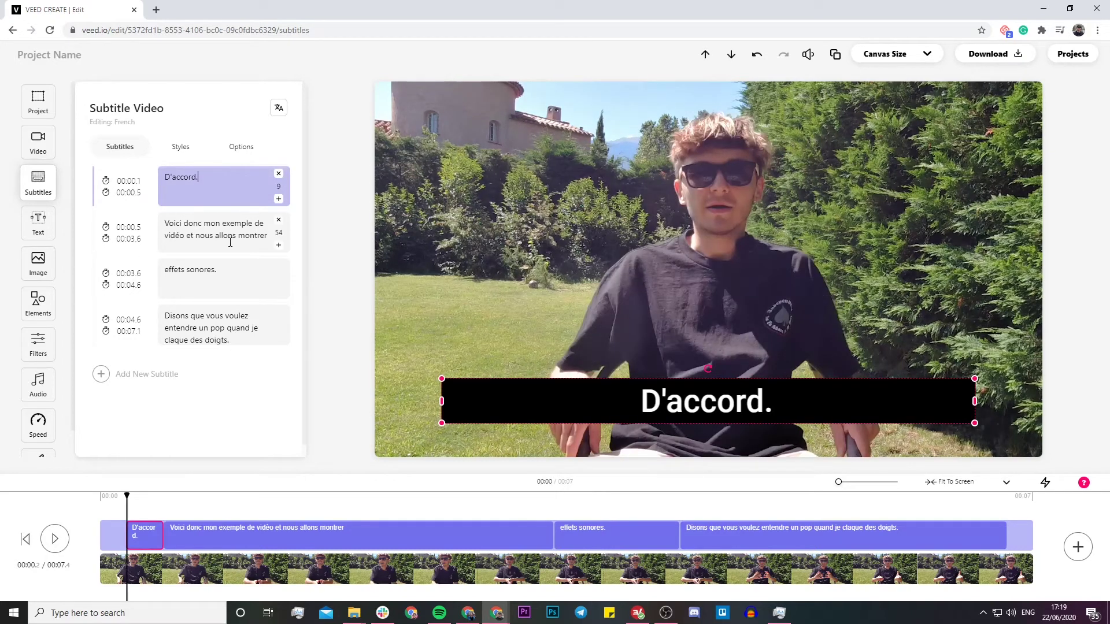
click(167, 267)
text(les)
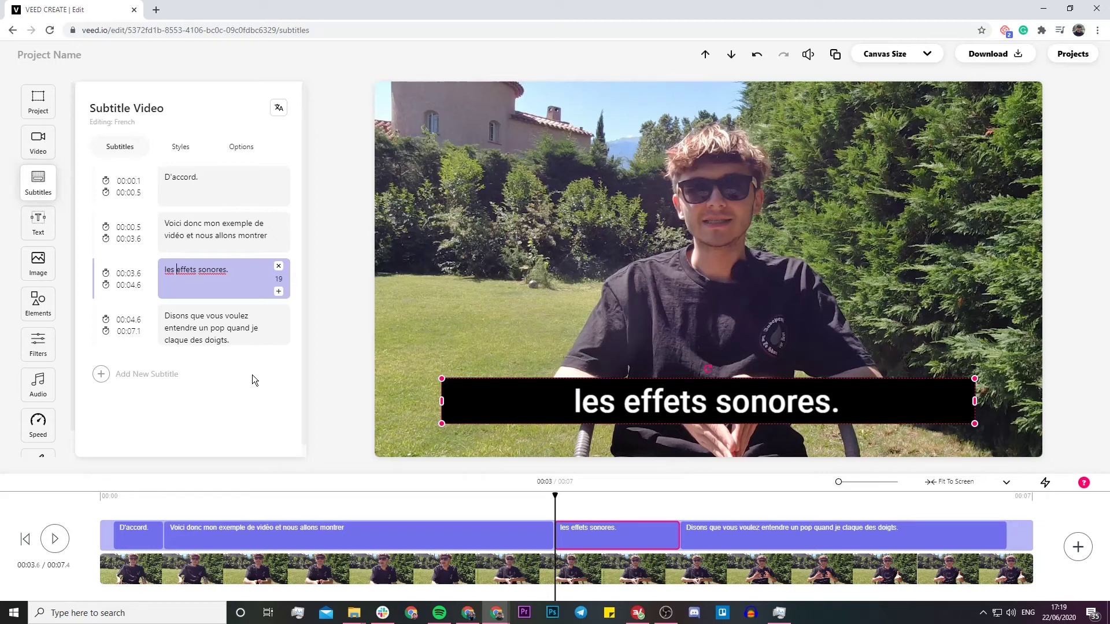
Download the French subtitles as an .srt file and start exporting the subtitled video
click(250, 149)
scroll(145, 142, down, 1)
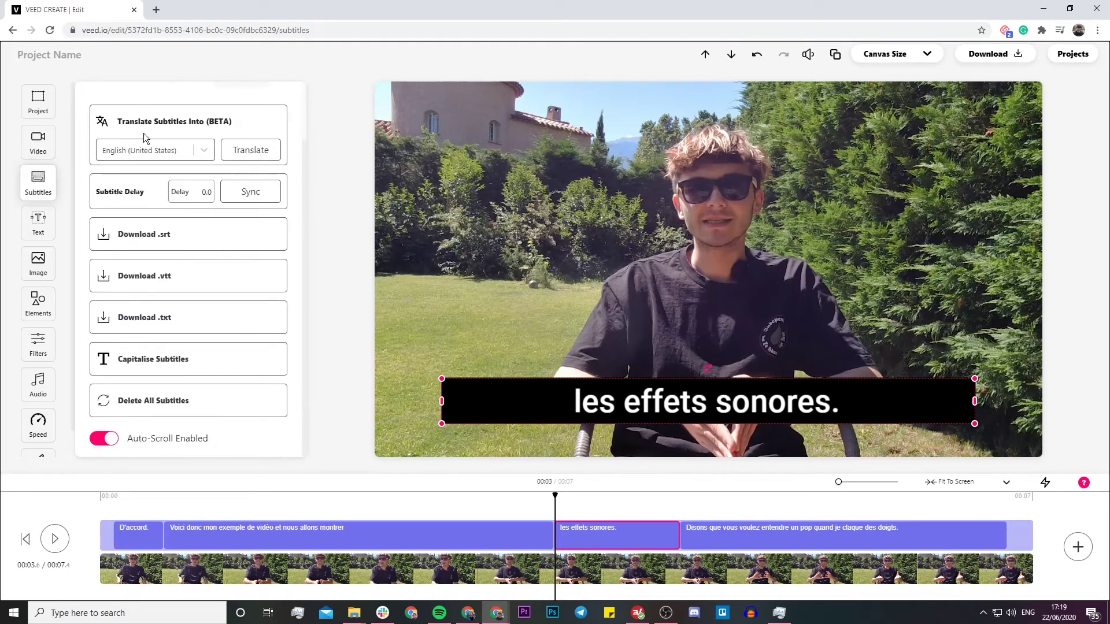
click(179, 237)
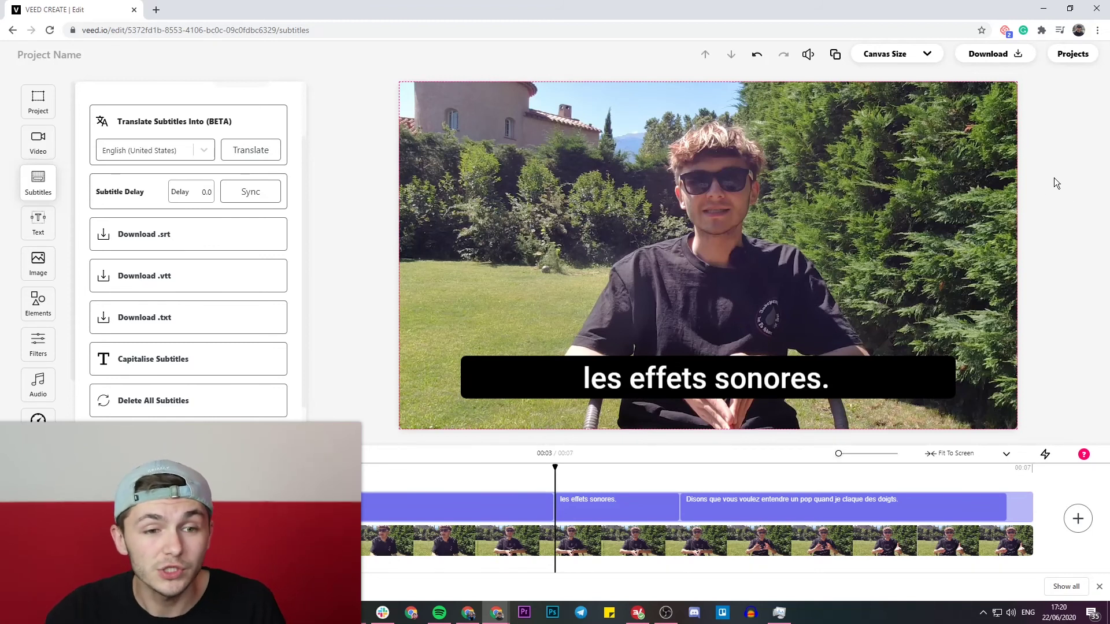
click(1004, 56)
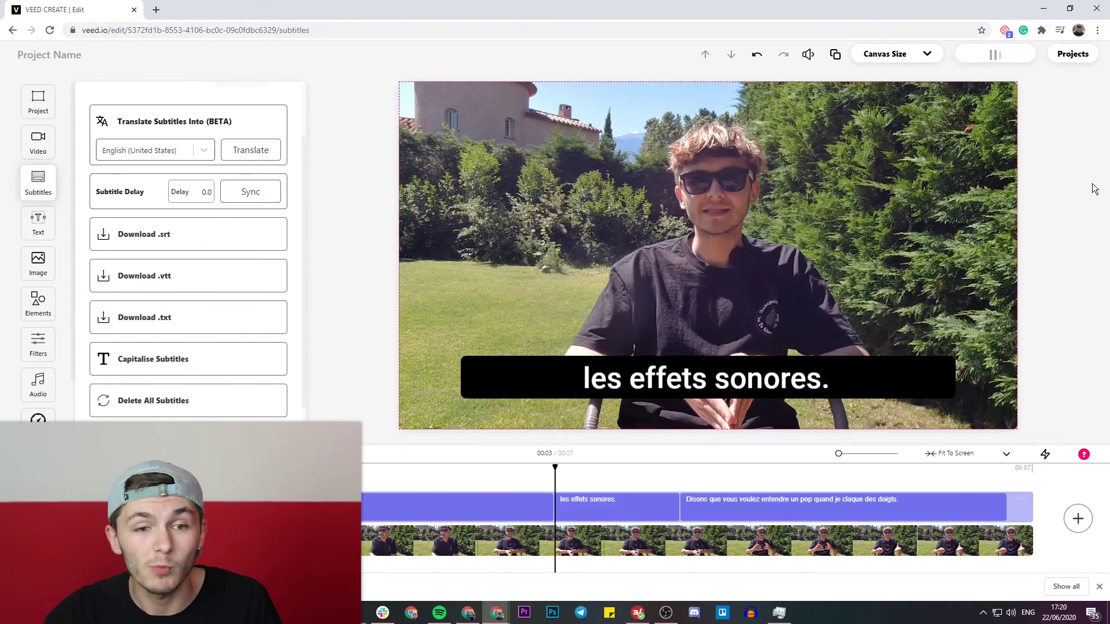